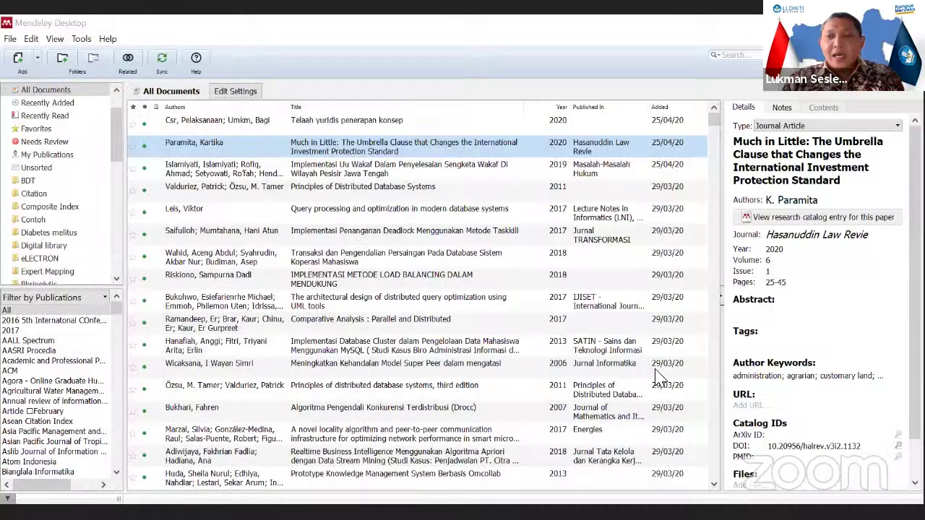
- Examine the document type options, title, authors and publication details of the "Much in Little" article
left_click(841, 129)
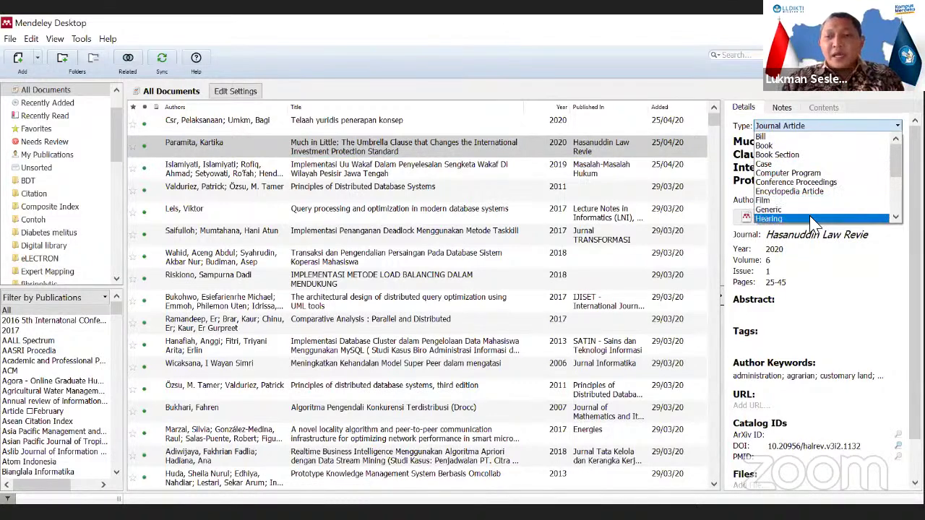
scroll(829, 203, "down", 1)
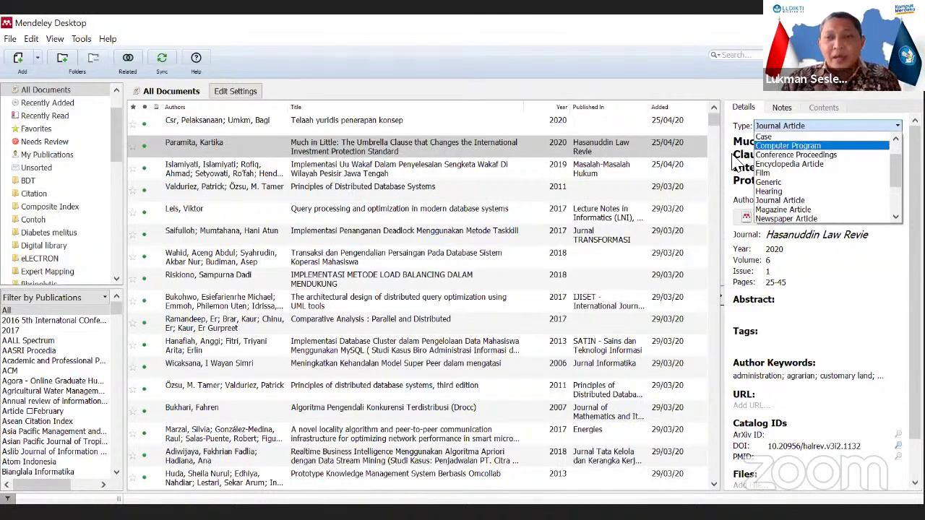
left_click(751, 177)
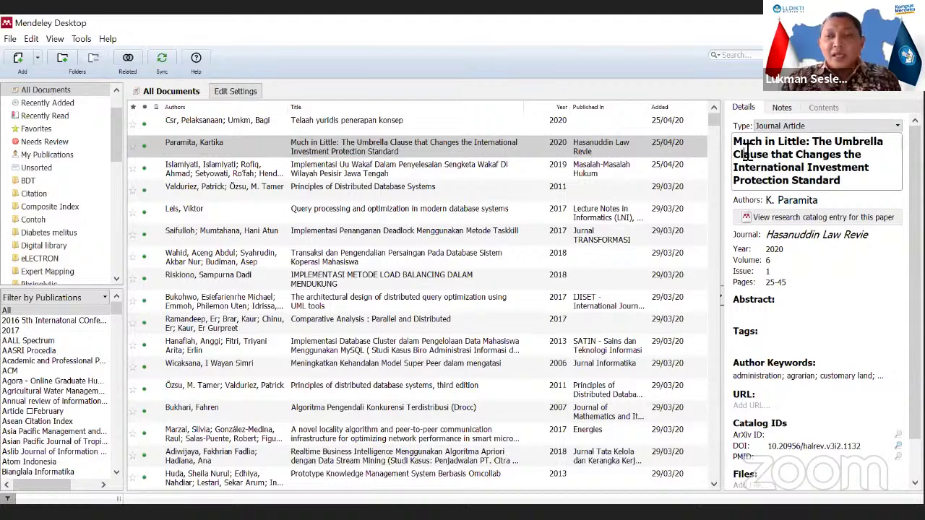
left_click_drag(734, 142, 821, 180)
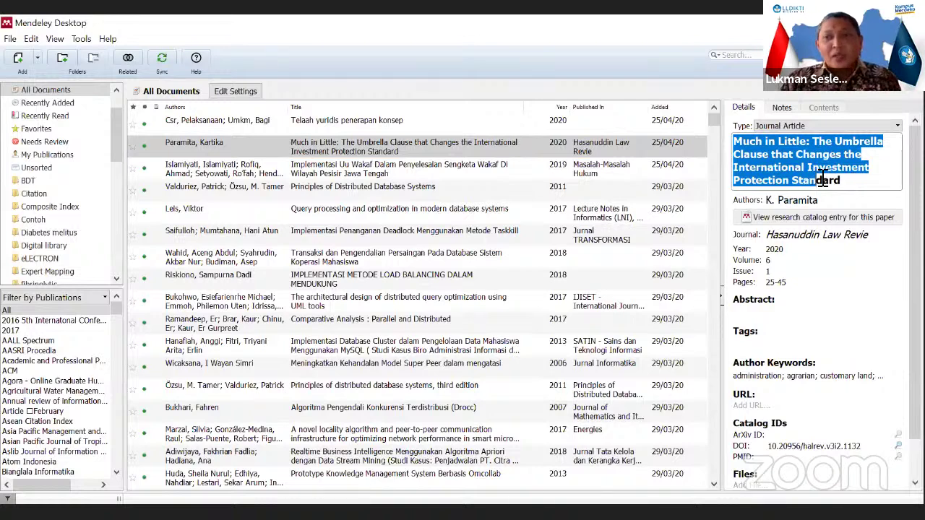
left_click(735, 145)
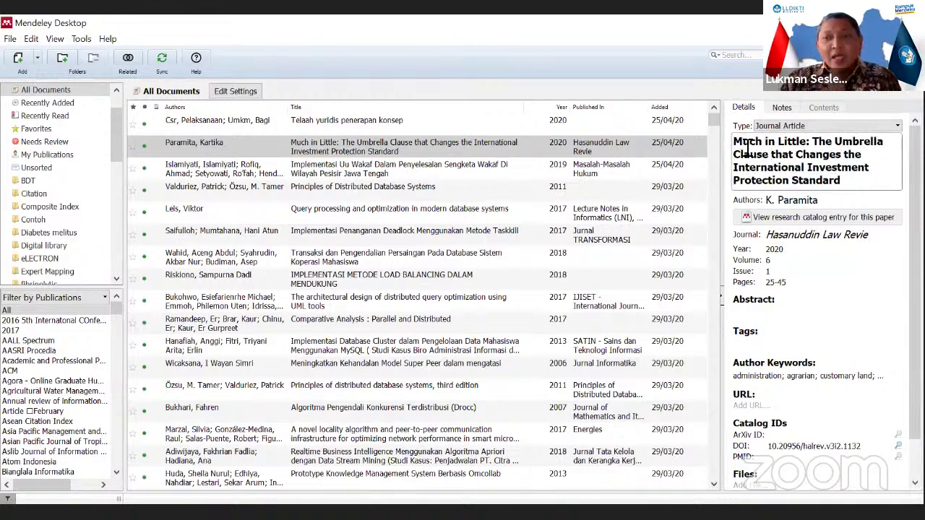
left_click(821, 200)
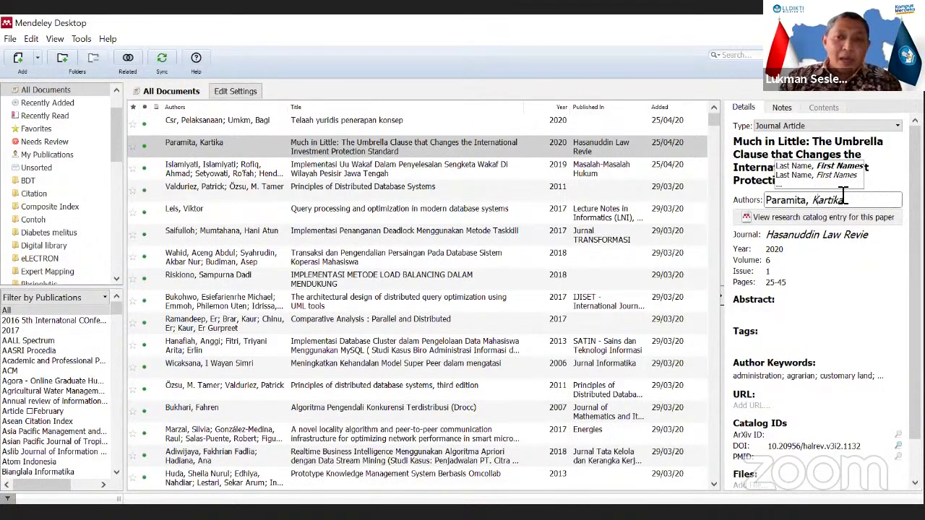
scroll(786, 253, "down", 1)
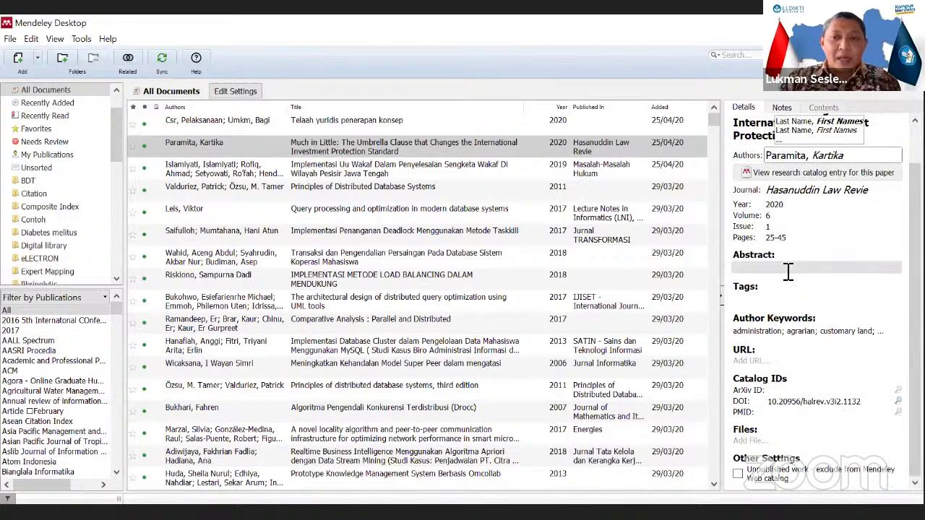
scroll(795, 273, "up", 1)
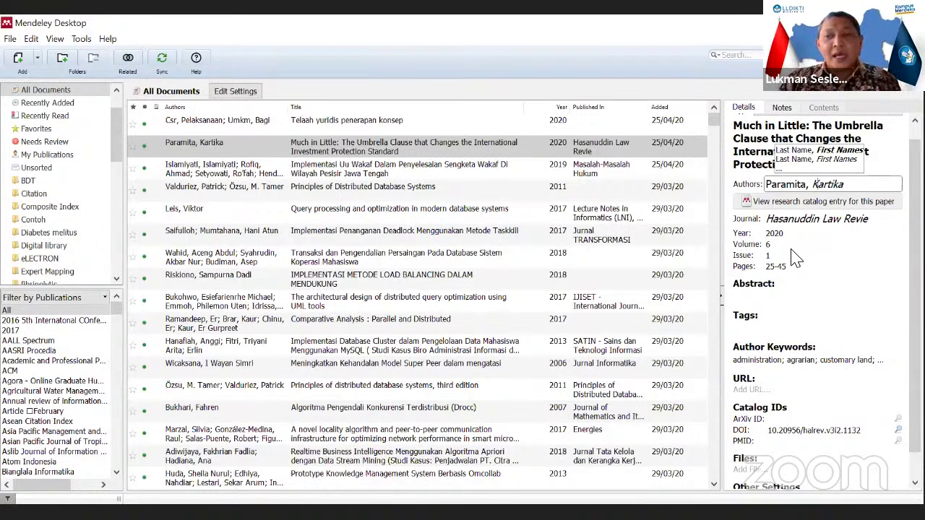
left_click(337, 140)
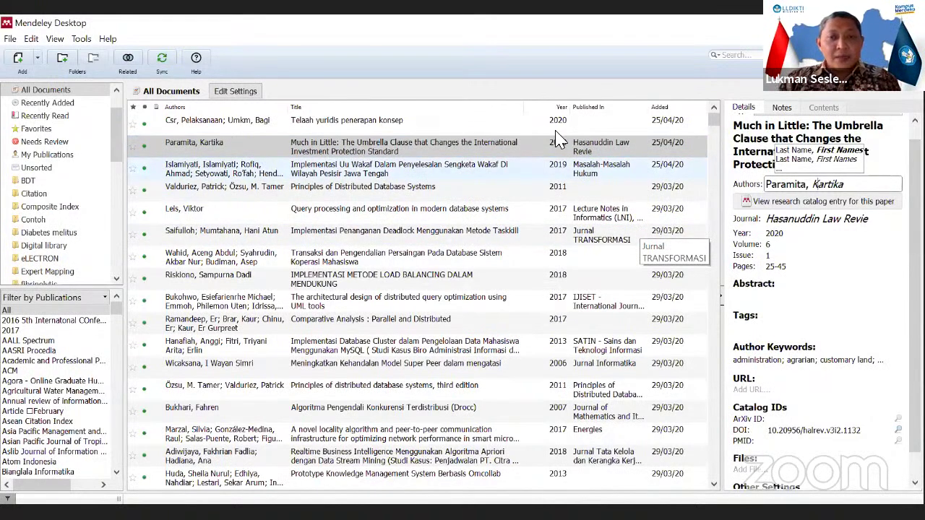
- Sort the document list by publication name in ascending and descending order and look through the entries
left_click(591, 109)
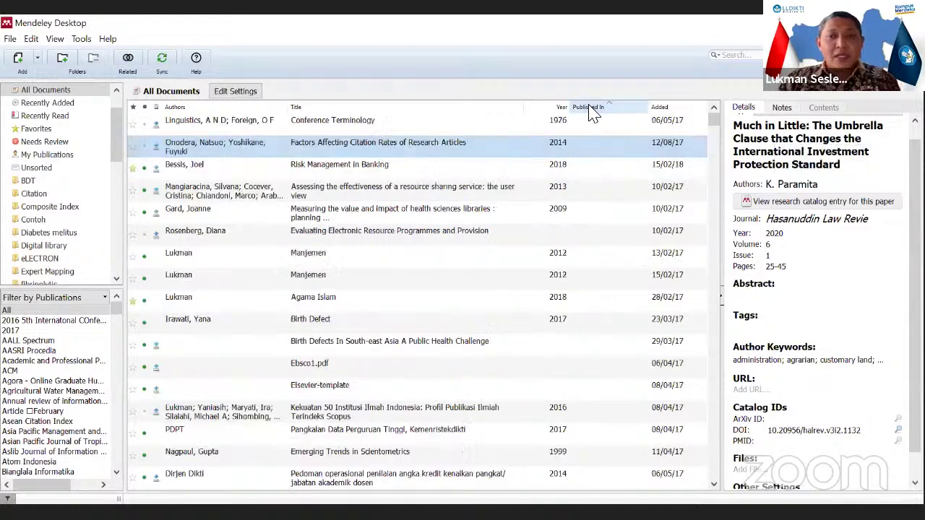
scroll(589, 186, "down", 3)
scroll(591, 189, "down", 2)
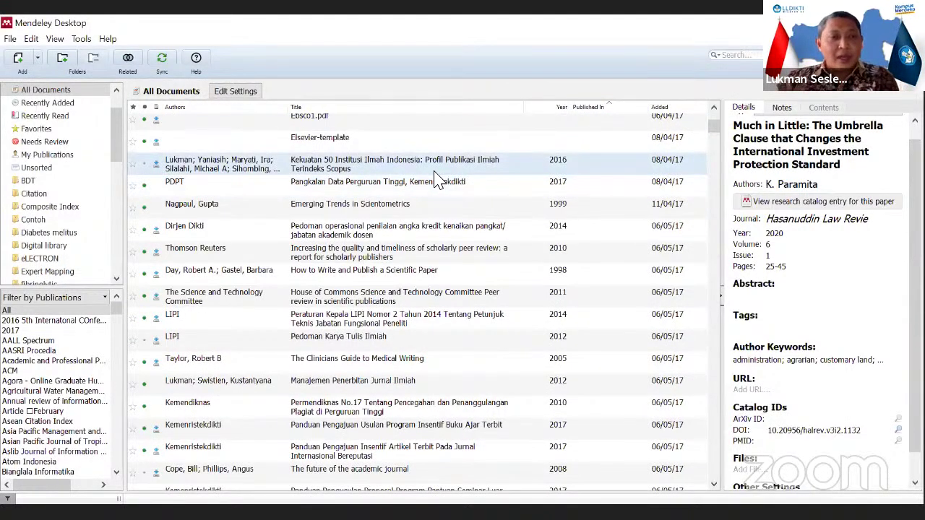
left_click(610, 110)
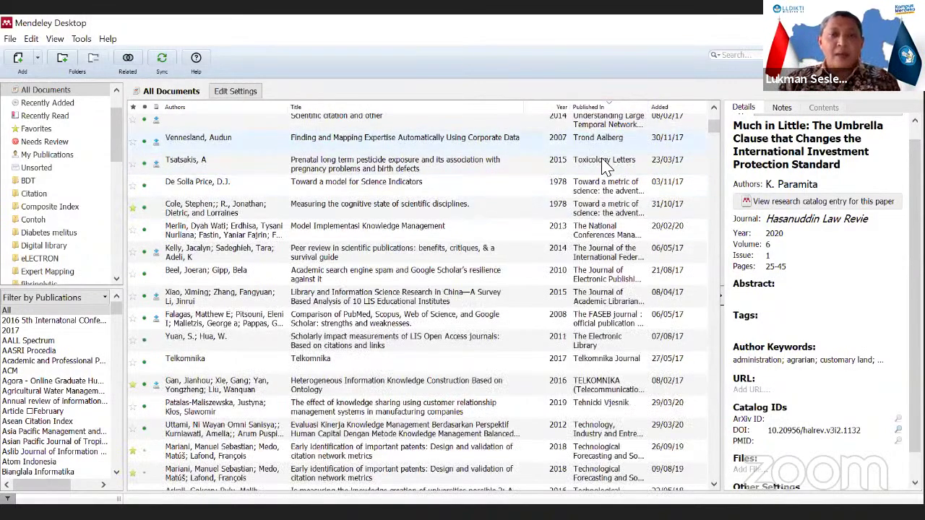
scroll(660, 141, "up", 1)
scroll(659, 141, "up", 3)
- Sort the document list by year with the newest first and show the details of the Mass Rapid Transit article
left_click(560, 107)
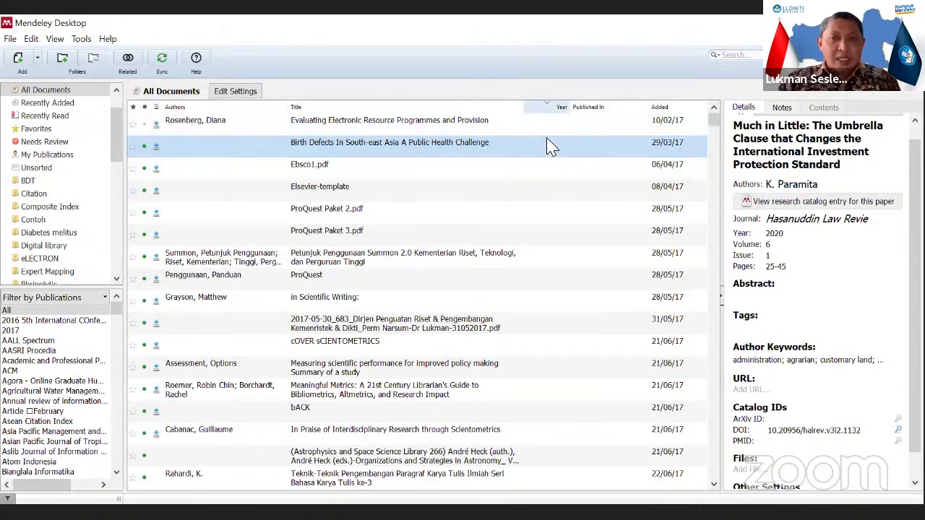
left_click(553, 107)
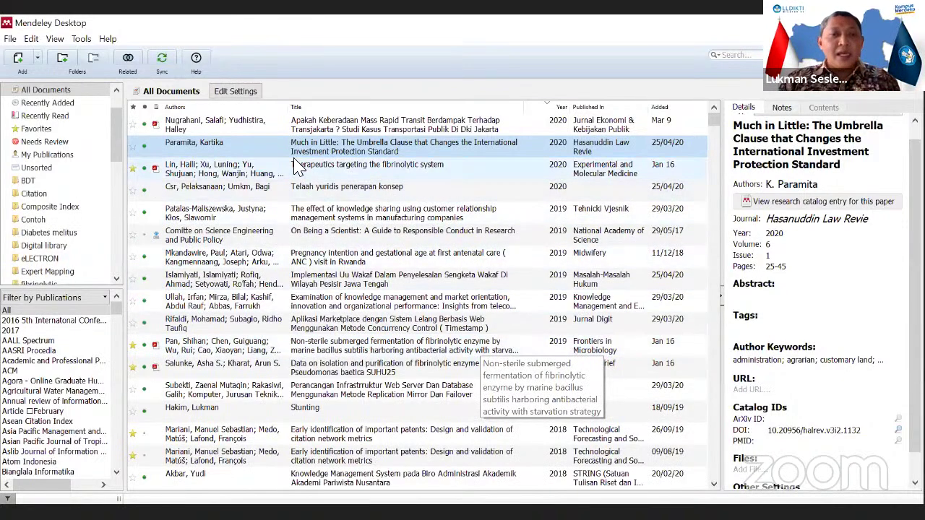
left_click(326, 130)
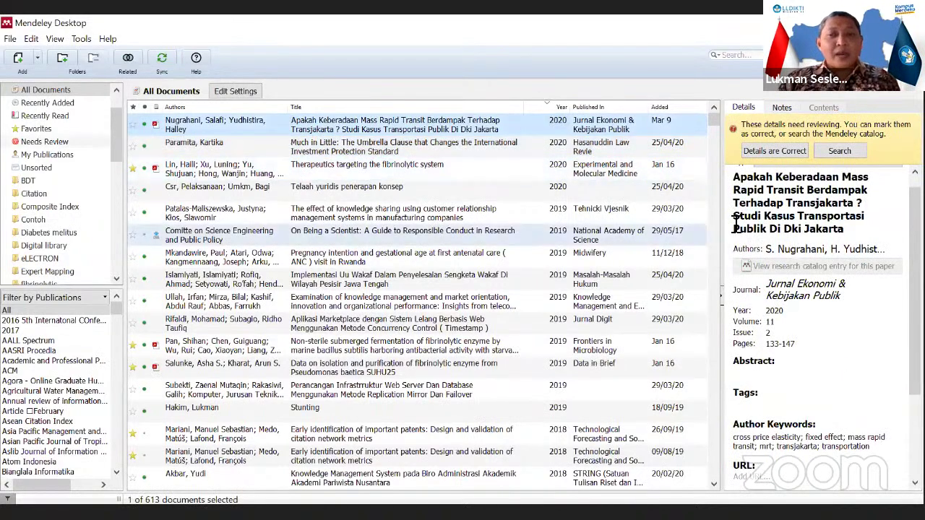
scroll(814, 208, "up", 1)
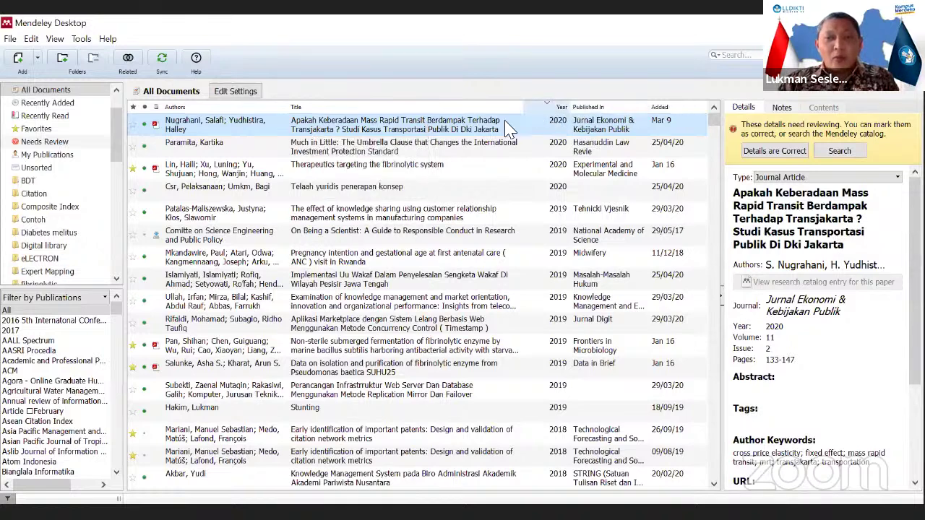
- Correct "Dki" to "DKI" in the title of the Mass Rapid Transit article
left_click(793, 233)
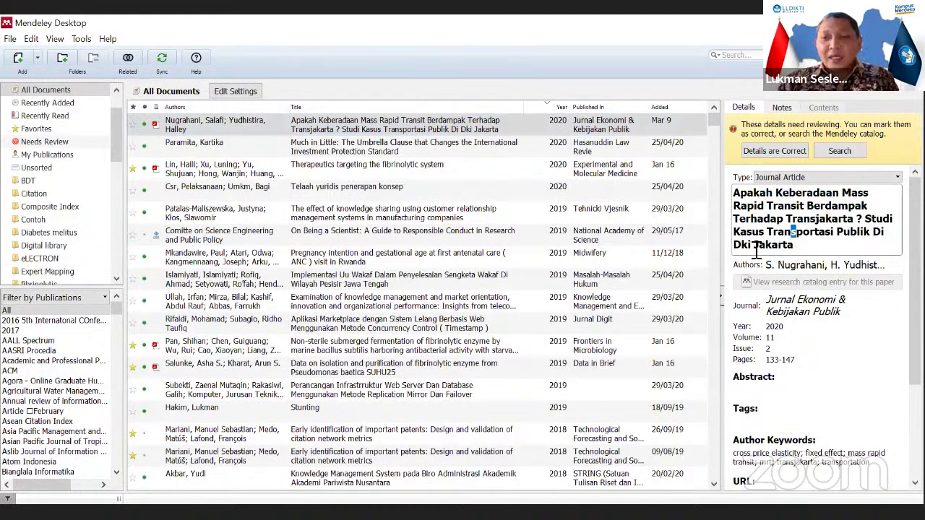
left_click_drag(757, 249, 747, 249)
type("KI")
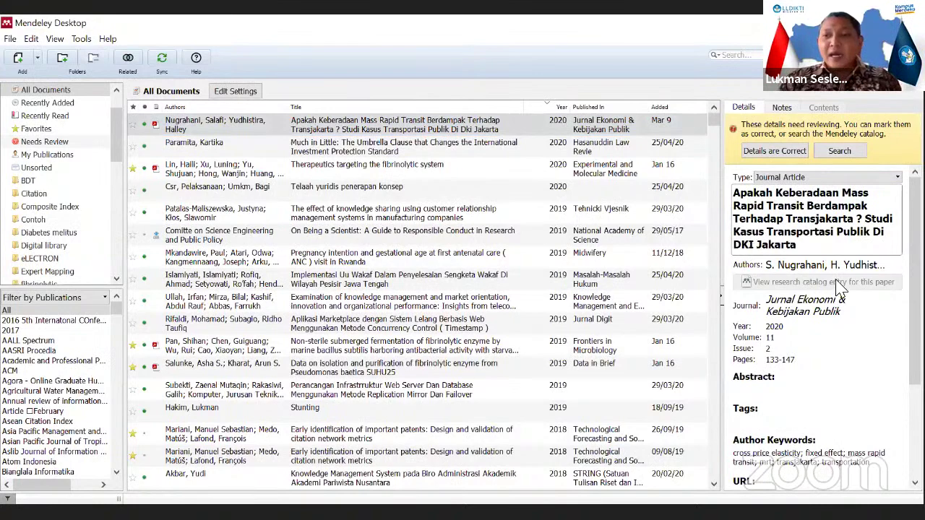
- Check the article's title, authors and journal details against its PDF and mark the details as correct
left_click(850, 267)
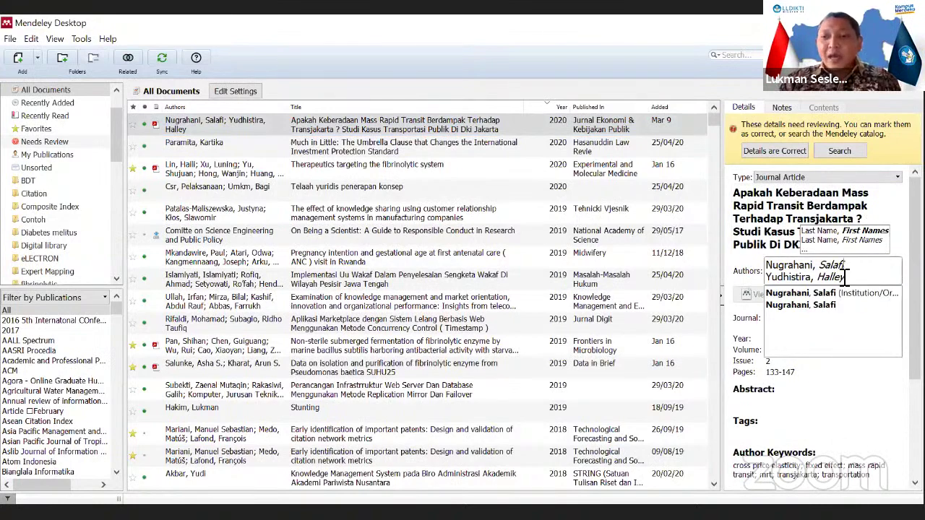
double_click(527, 128)
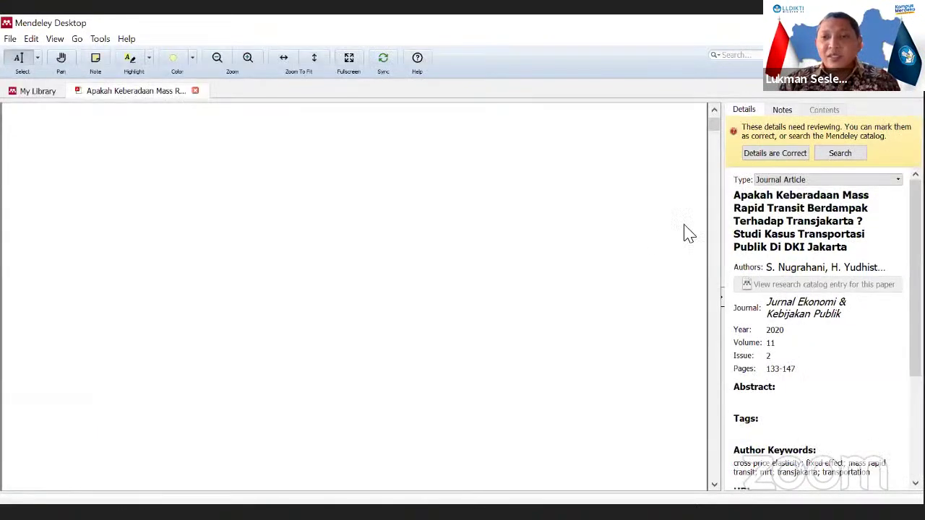
scroll(481, 233, "up", 1)
left_click(826, 234)
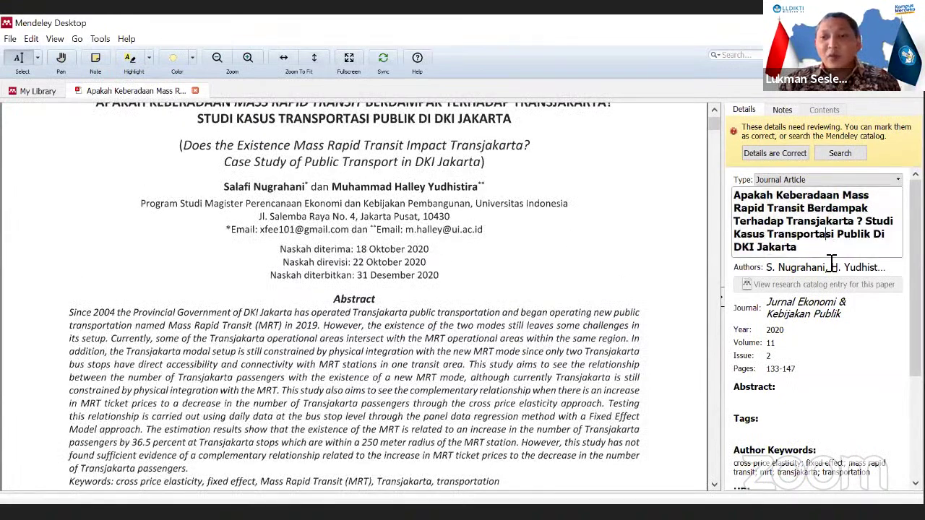
left_click(870, 269)
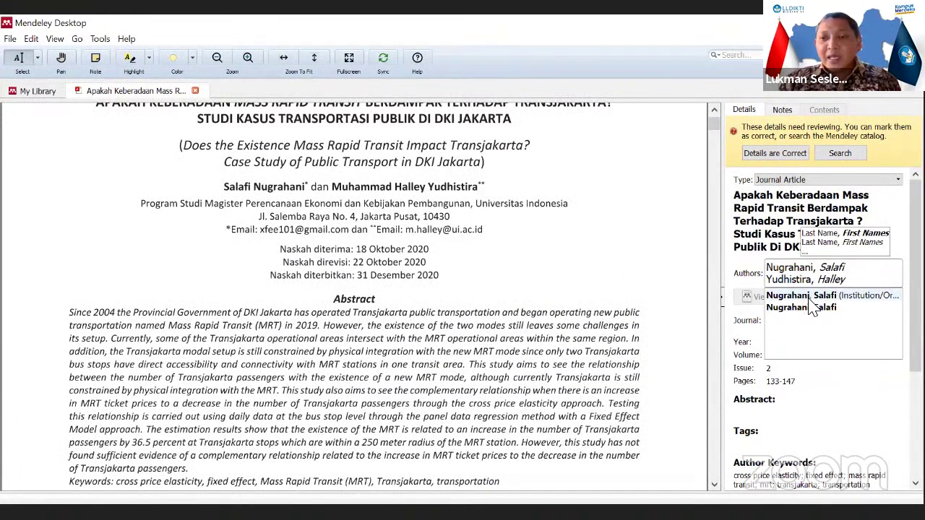
left_click(767, 221)
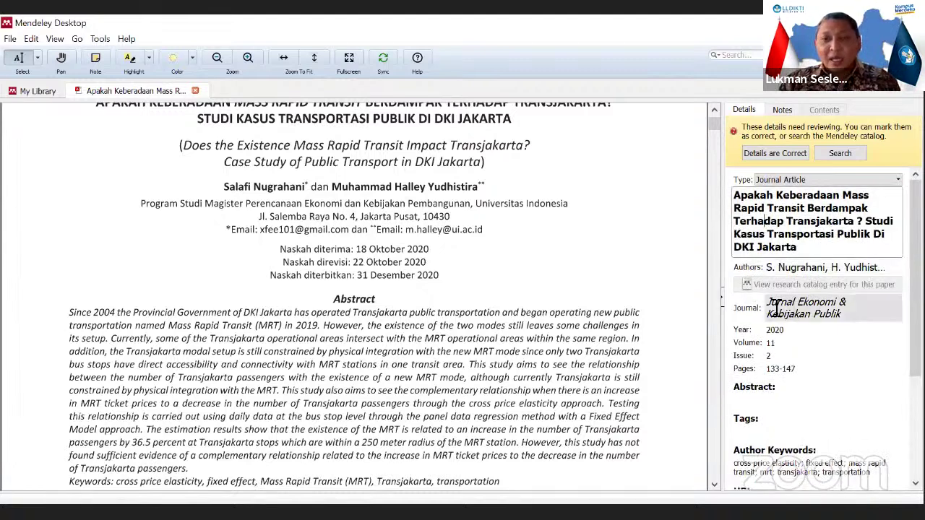
scroll(580, 234, "up", 3)
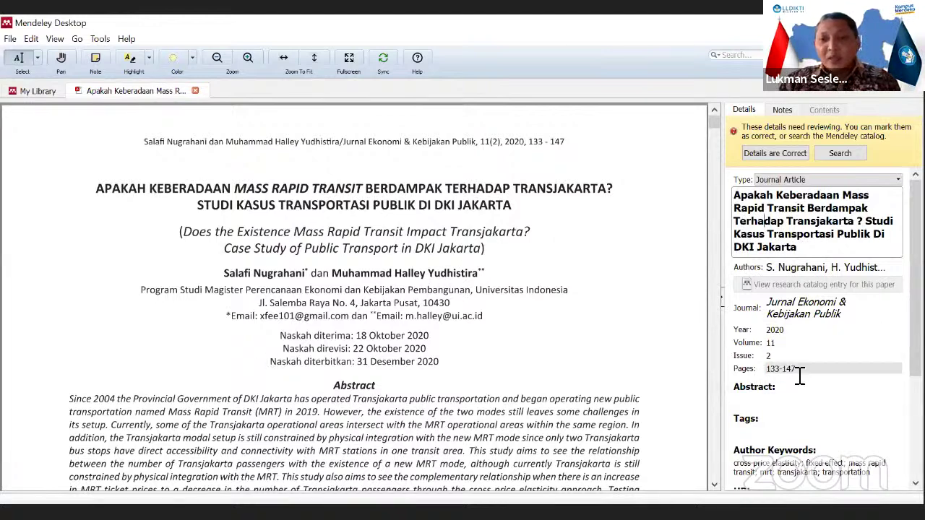
left_click(799, 153)
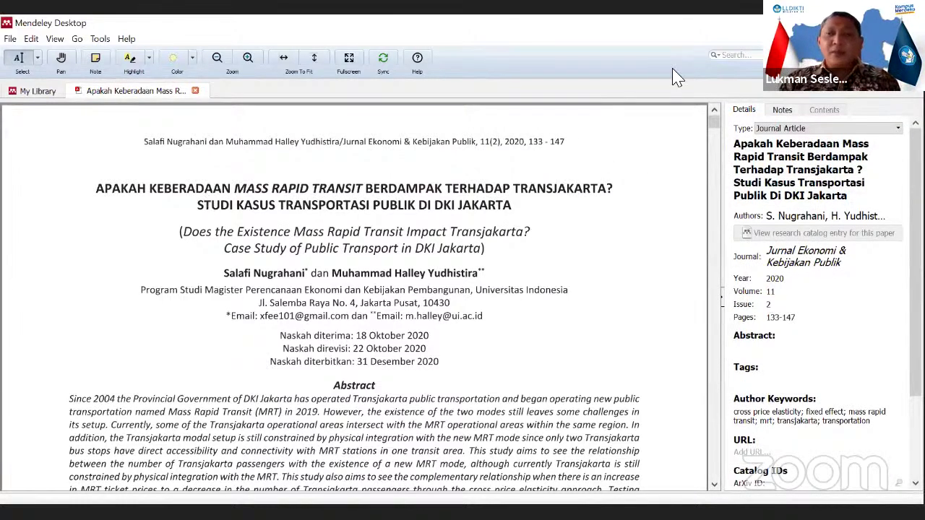
- Highlight the English abstract from "setup is still constrained" to "complementary" and attach the note "Dkankaknfakbfkba"
scroll(363, 323, "down", 3)
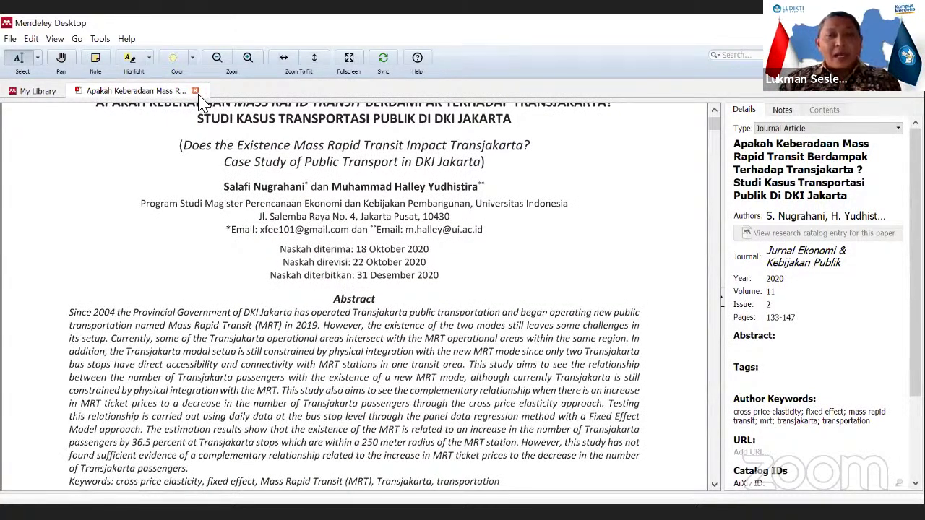
scroll(211, 313, "down", 3)
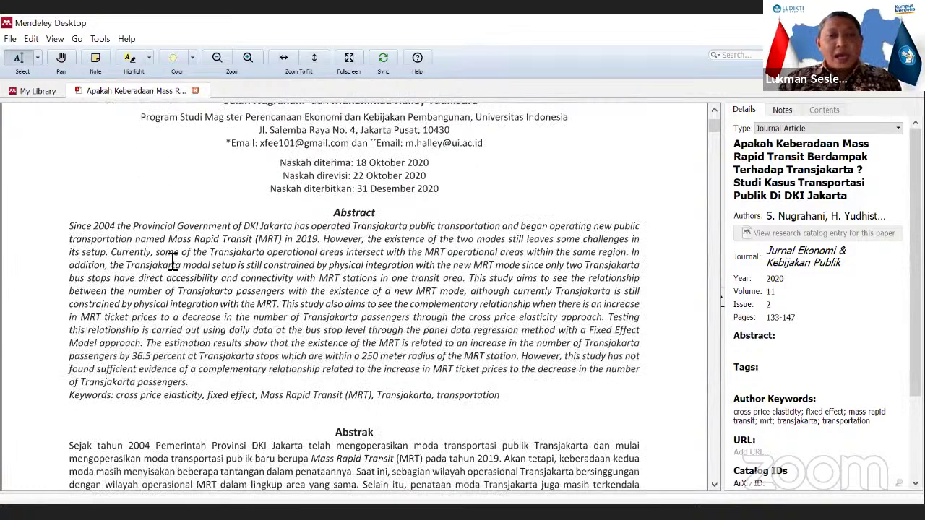
left_click_drag(209, 273, 237, 325)
left_click(230, 290)
left_click(149, 57)
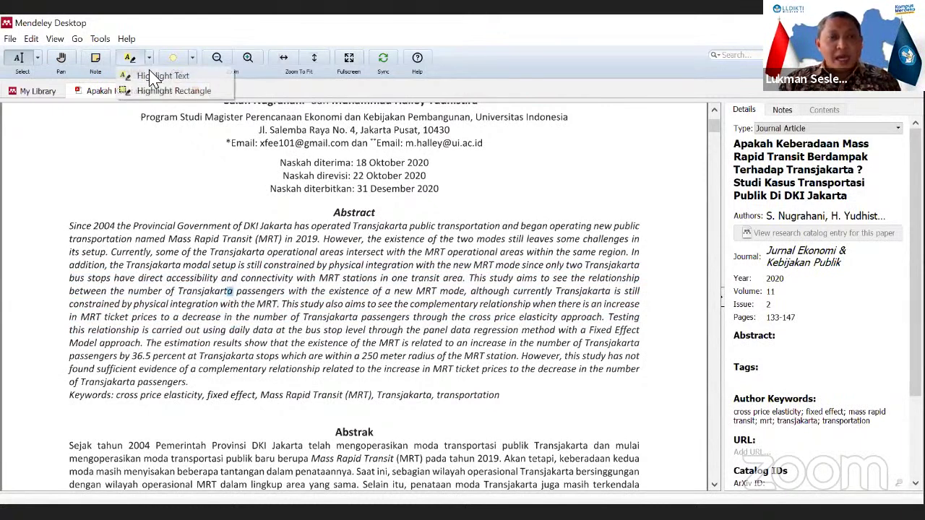
left_click(154, 78)
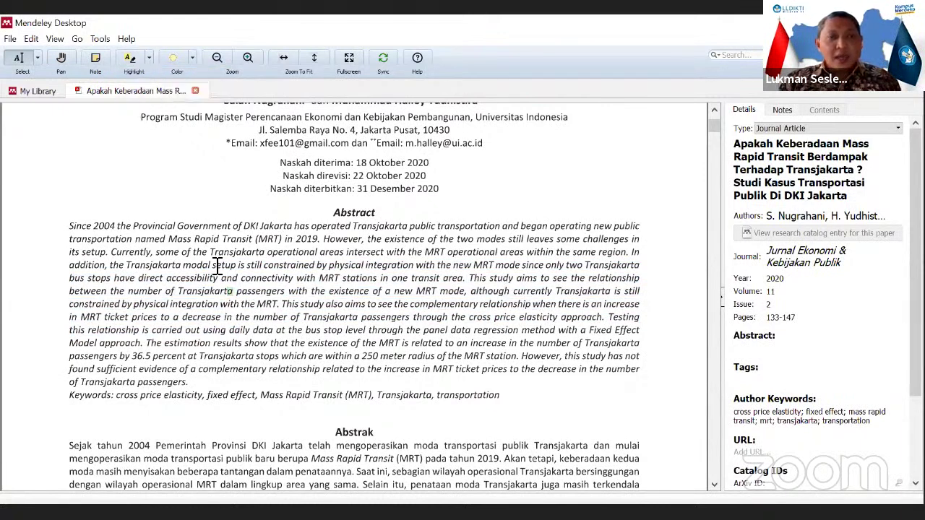
right_click(260, 358)
left_click(292, 364)
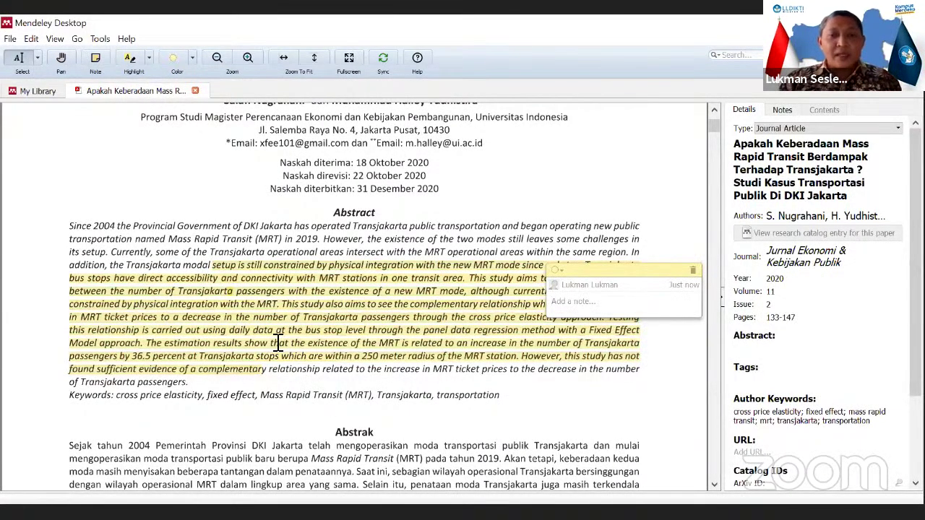
type("Dkankaknfakbfkba")
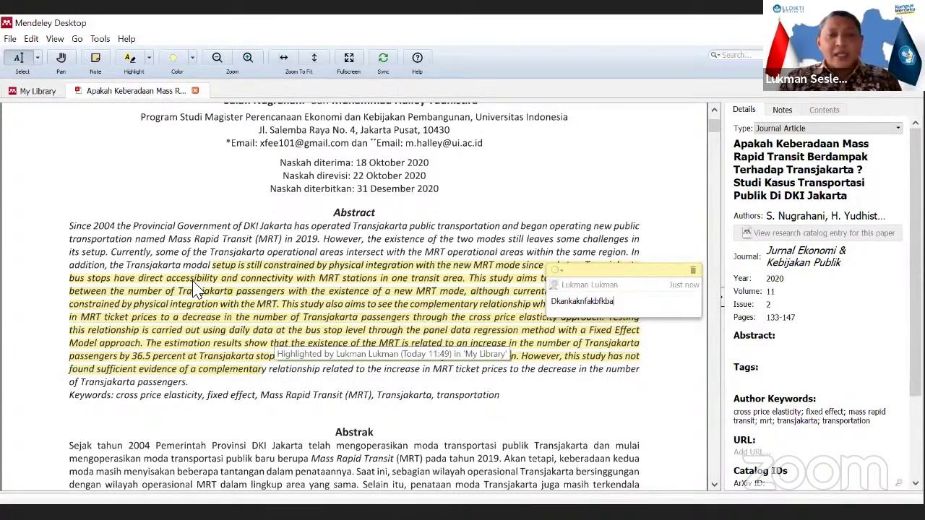
left_click(260, 332)
- Highlight the Pendahuluan passage from "Transjakarta. Menyusul setelahnya" to "Provinsi Daerah" and attach the note "Ddalhfan"
scroll(289, 325, "down", 5)
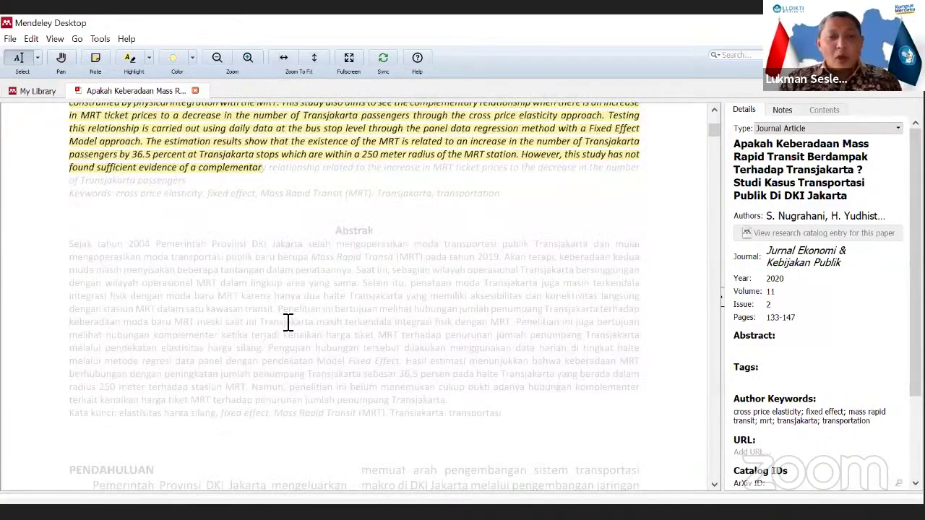
scroll(238, 351, "down", 2)
left_click_drag(233, 270, 268, 329)
right_click(269, 329)
left_click(293, 333)
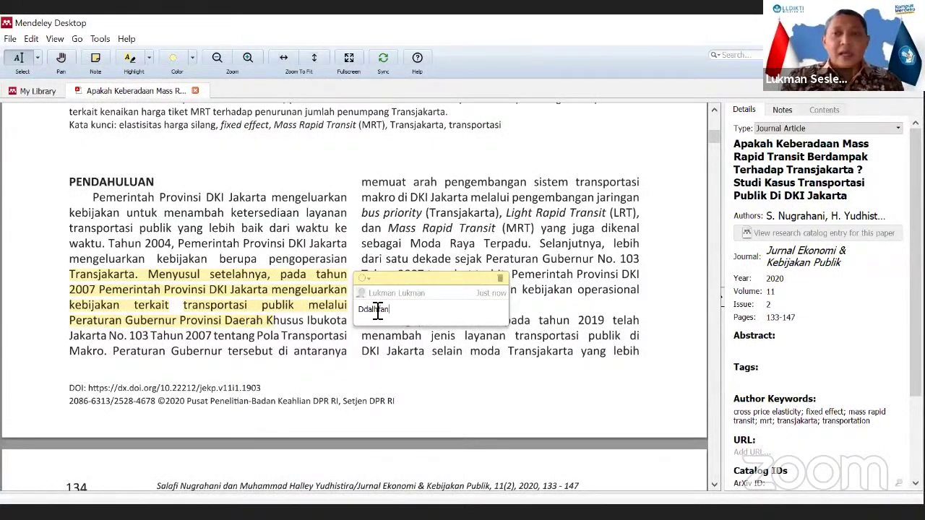
left_click(672, 150)
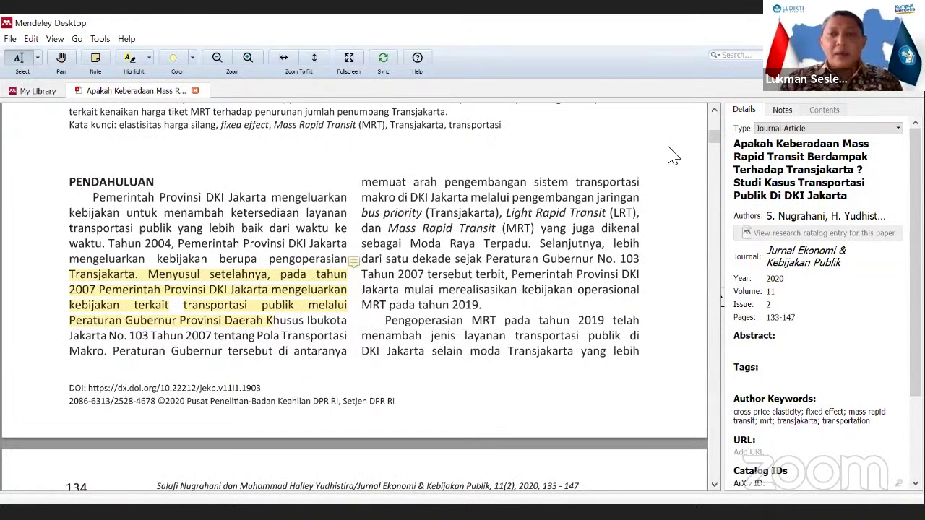
- Review the article's private annotations and close the PDF to return to the library
left_click(782, 112)
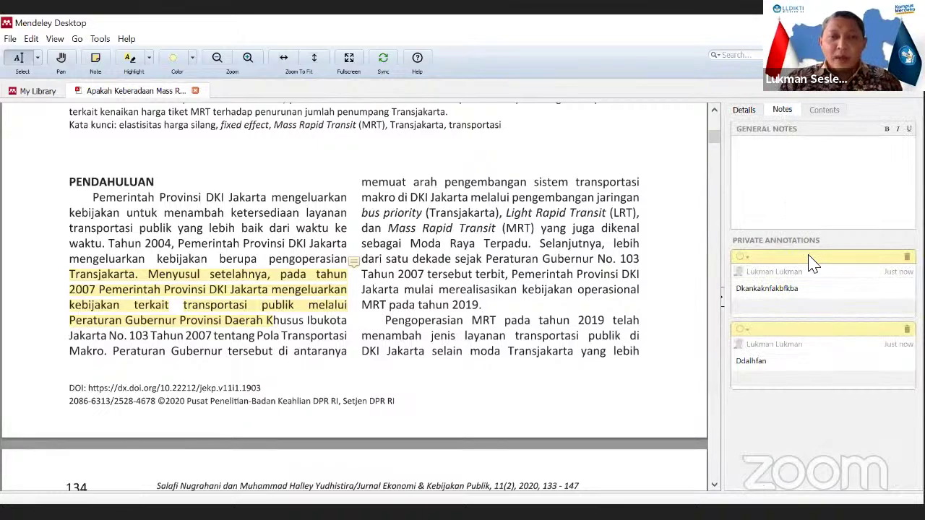
left_click(195, 90)
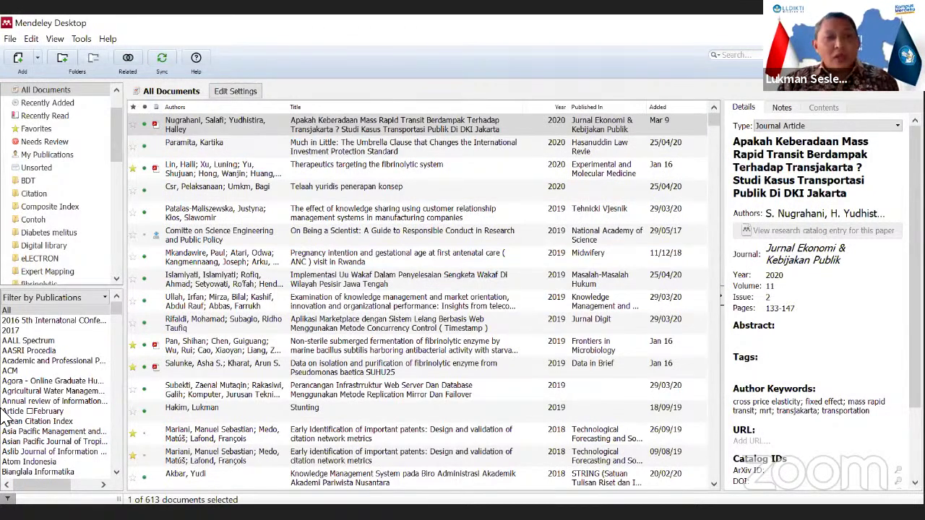
- Look through the library's folder list
scroll(72, 230, "down", 4)
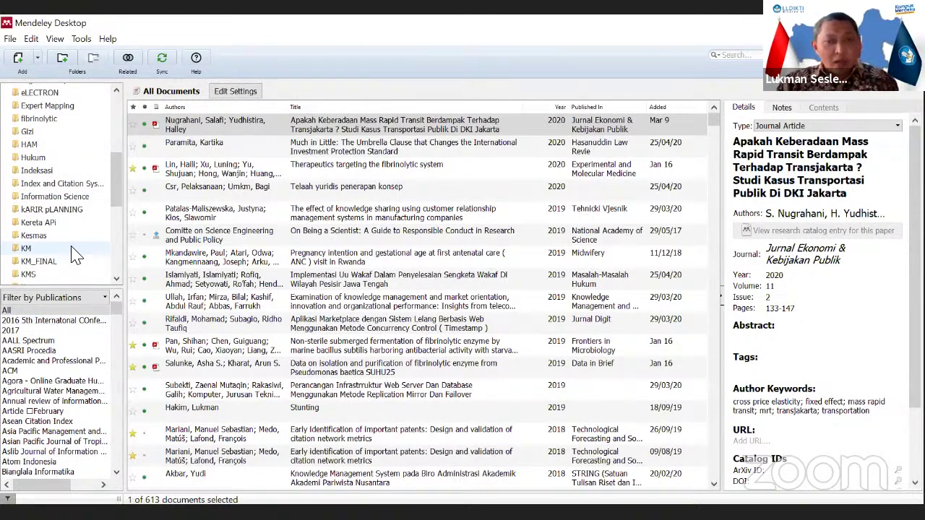